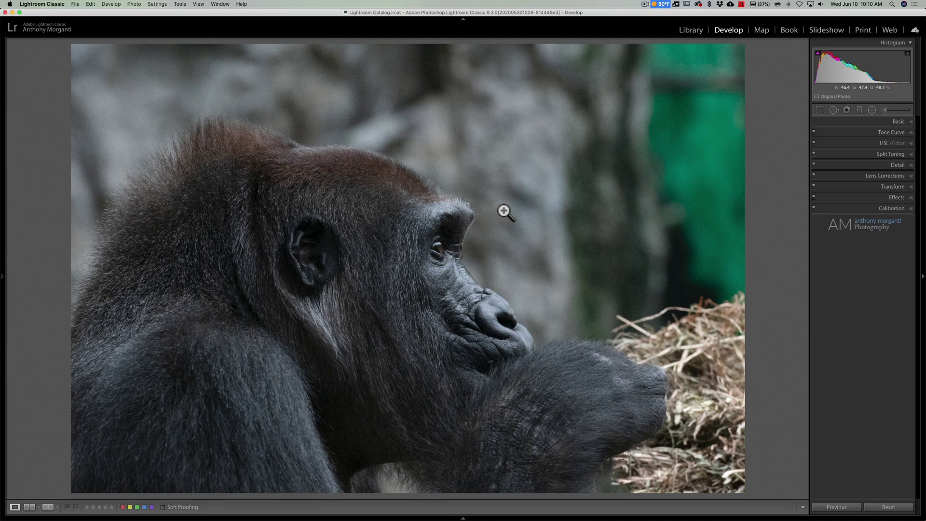
# - Zoom in to inspect the noise, zoom back out, and expand the Basic panel
pyautogui.click(503, 211)
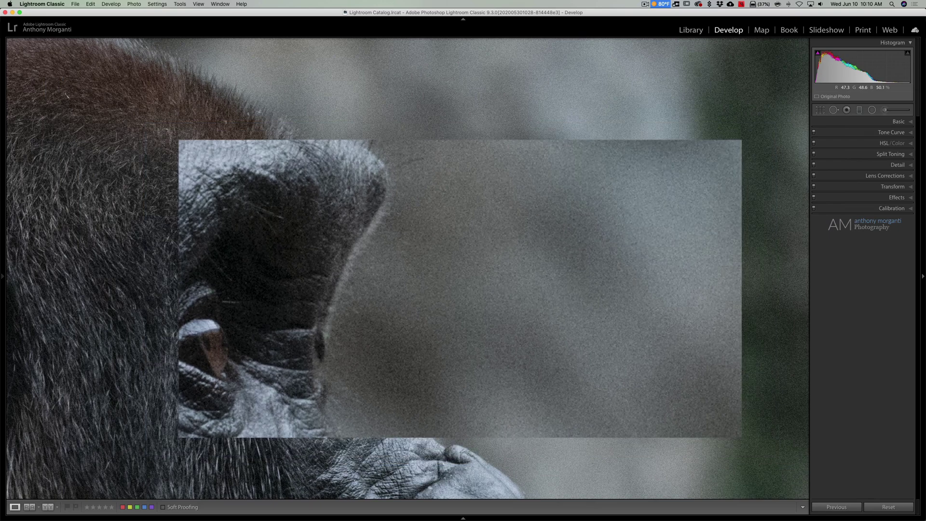
pyautogui.click(511, 194)
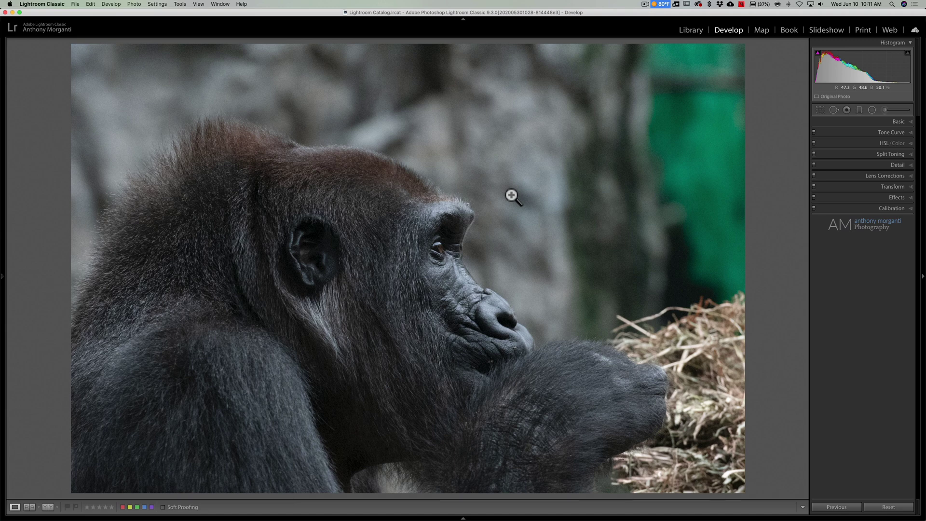
pyautogui.click(898, 122)
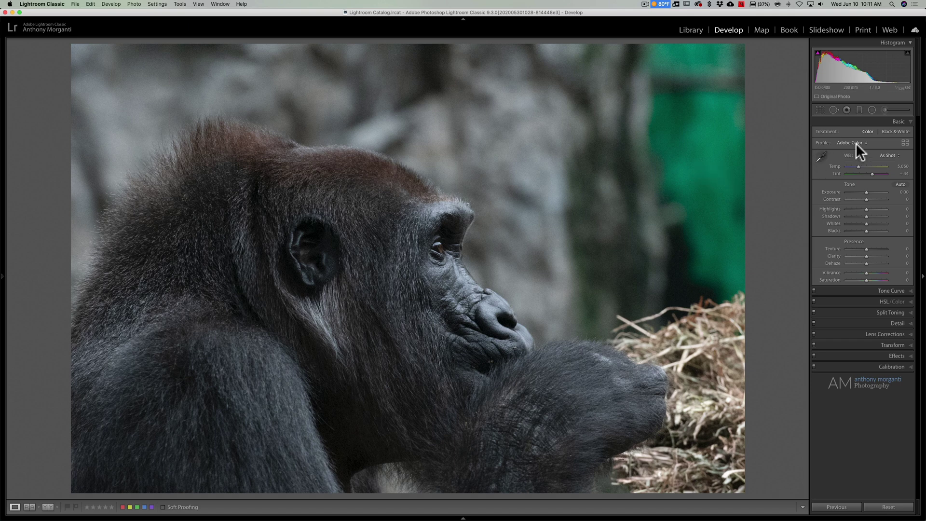
# - Open the Profile Browser and expand then collapse the Camera Matching group
pyautogui.click(906, 144)
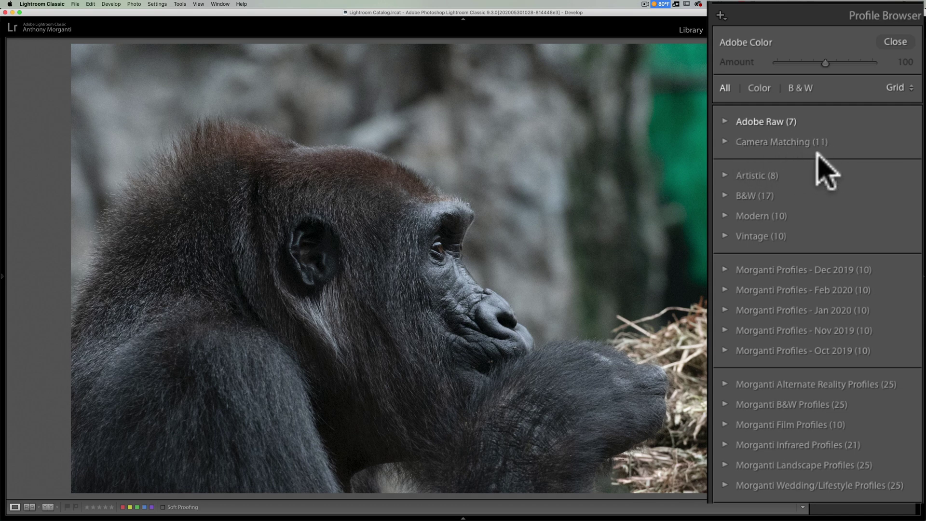
pyautogui.click(725, 142)
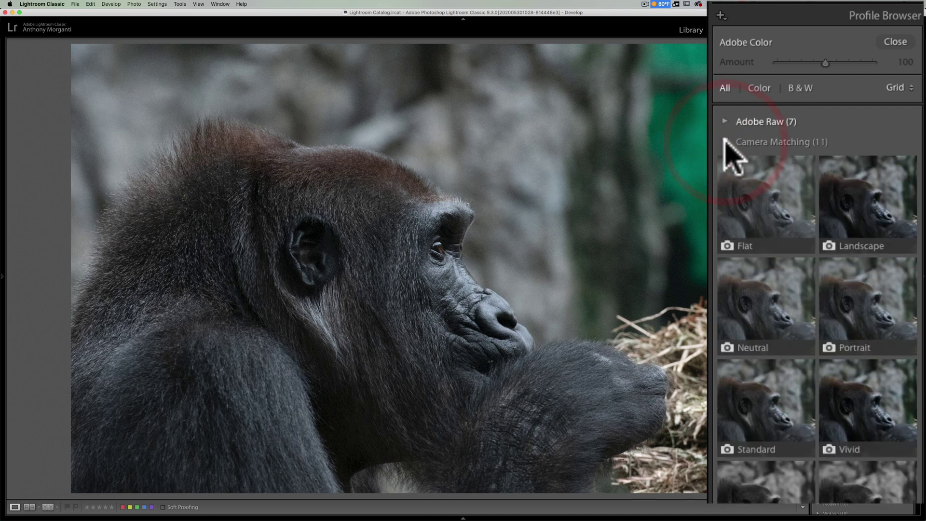
pyautogui.click(725, 142)
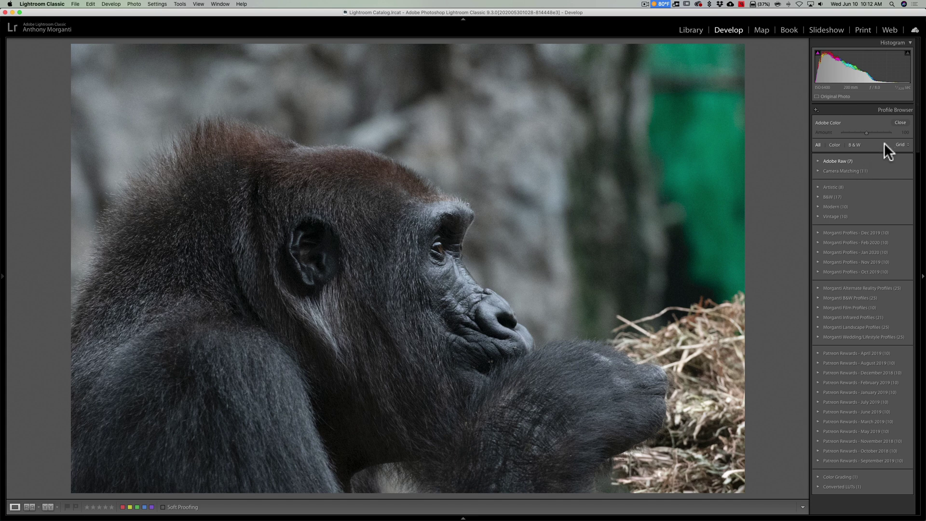
# - Close the Profile Browser and toggle the Basic and Lens Corrections panels open and closed
pyautogui.click(900, 123)
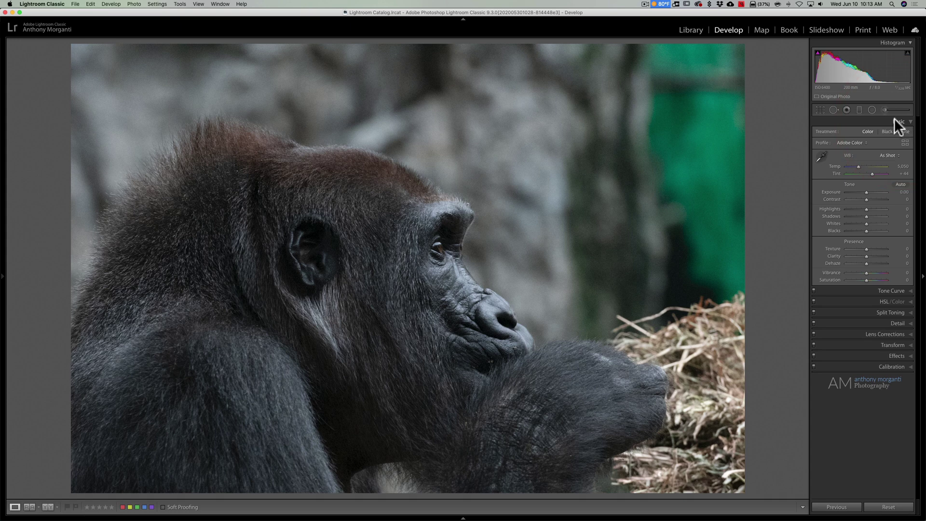
pyautogui.click(895, 124)
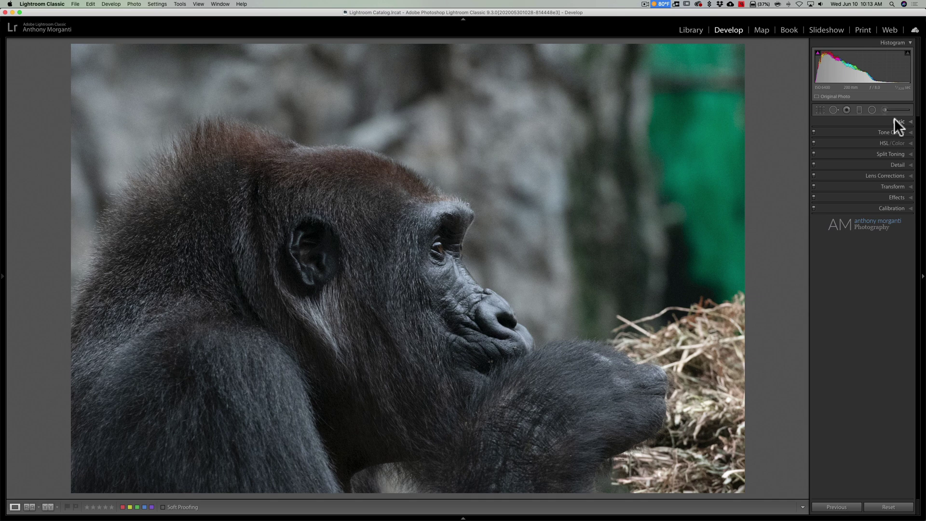
pyautogui.click(896, 121)
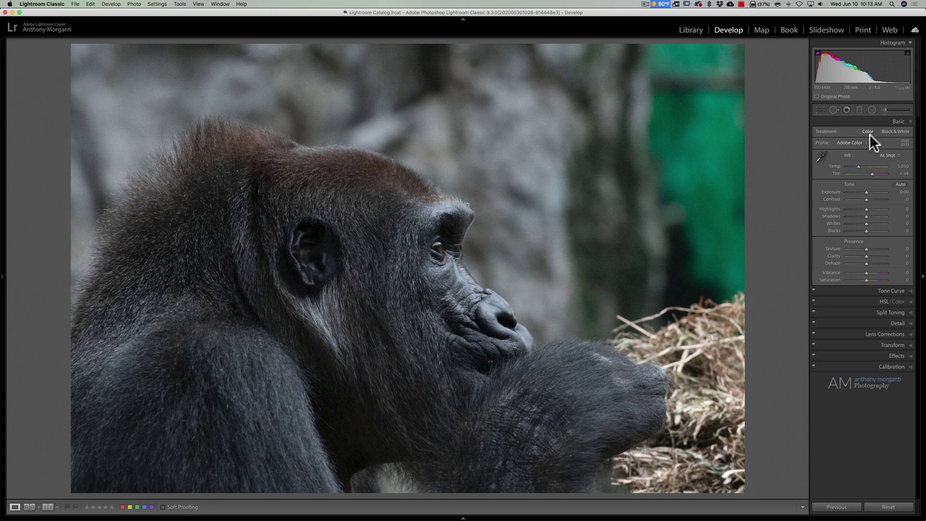
pyautogui.click(896, 121)
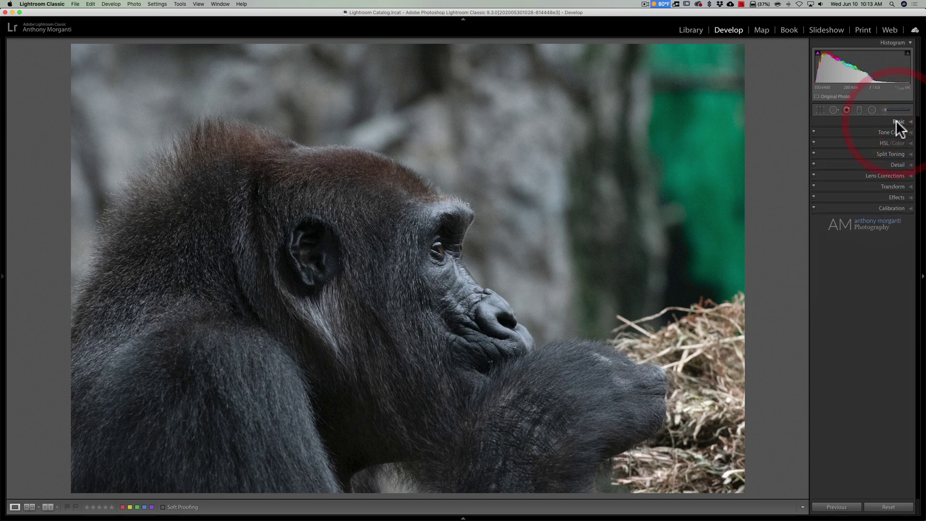
pyautogui.click(901, 175)
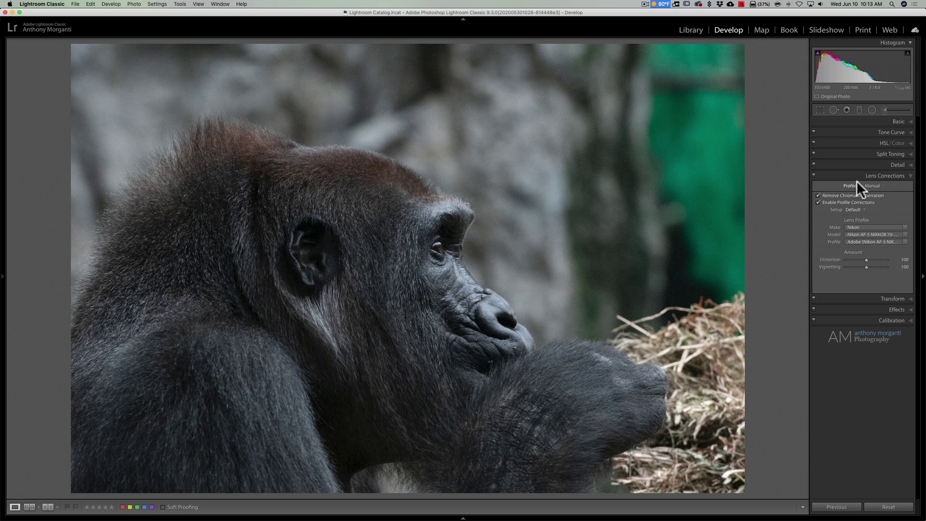
pyautogui.click(888, 176)
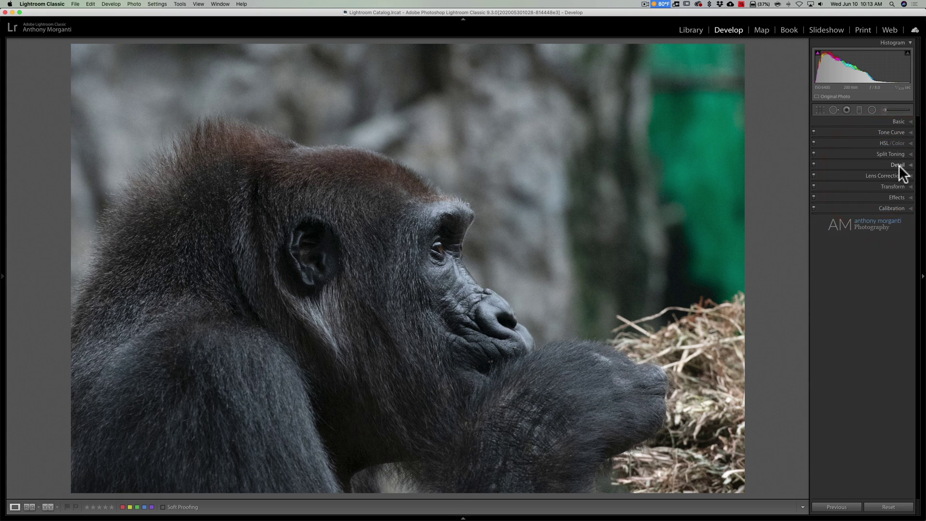
pyautogui.click(899, 165)
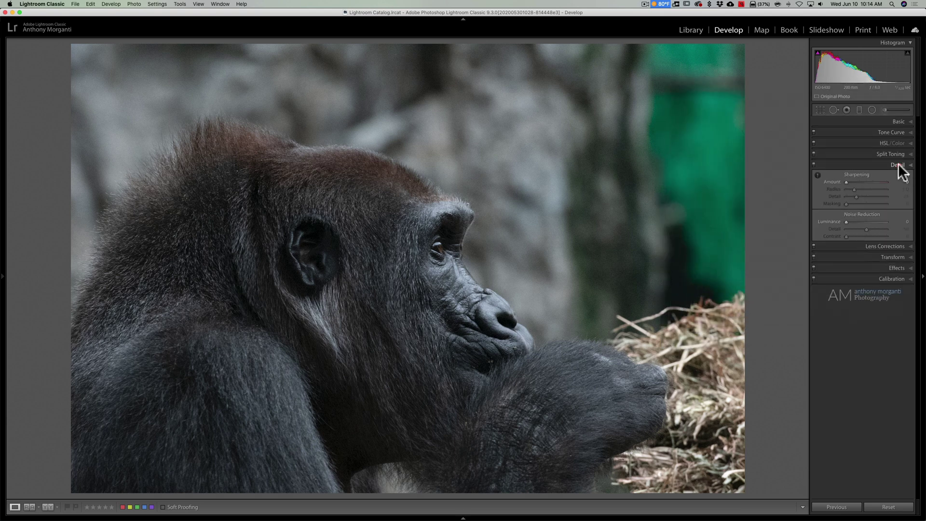
pyautogui.click(899, 165)
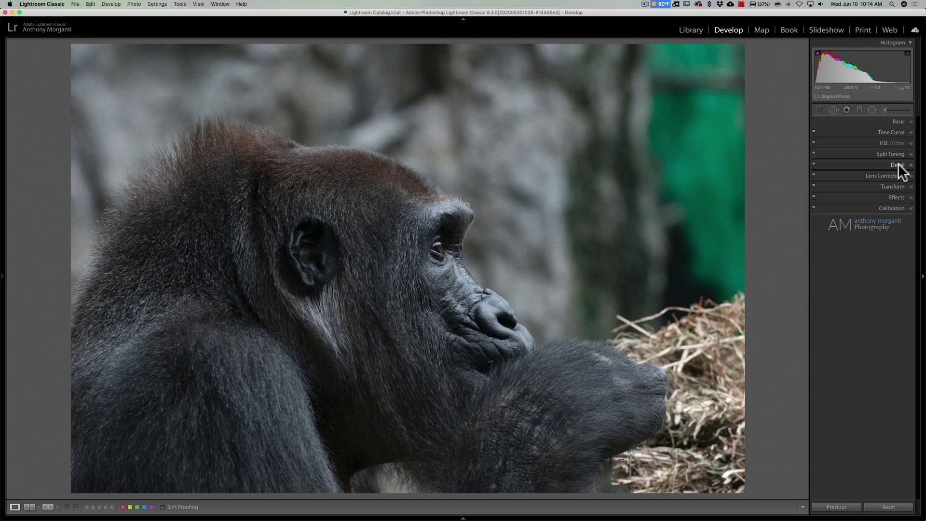
# - Send the photo to Topaz DeNoise AI via Edit In from its context menu
pyautogui.rightClick(578, 153)
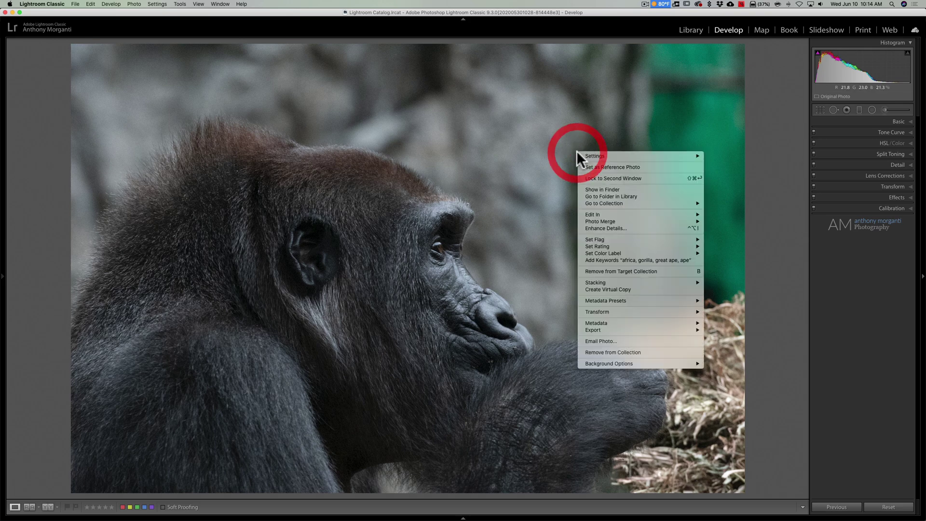
pyautogui.moveTo(588, 212)
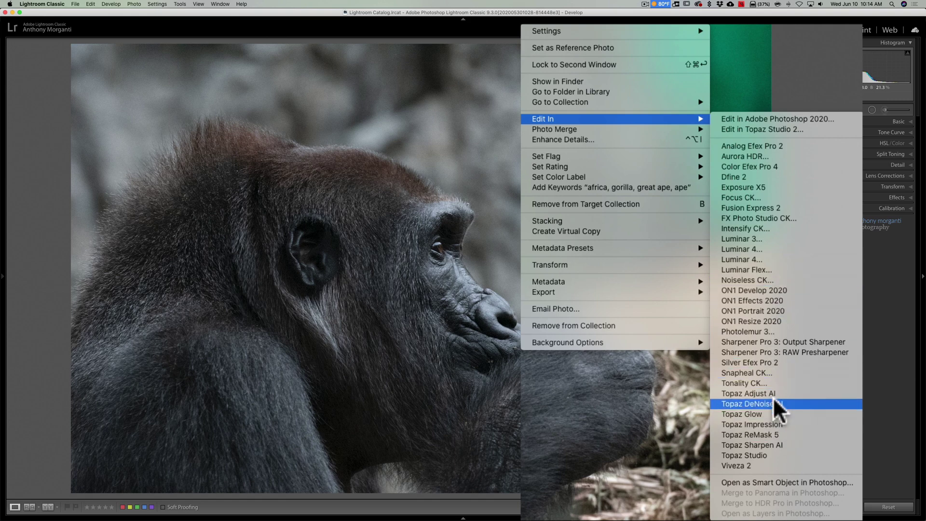
pyautogui.click(772, 403)
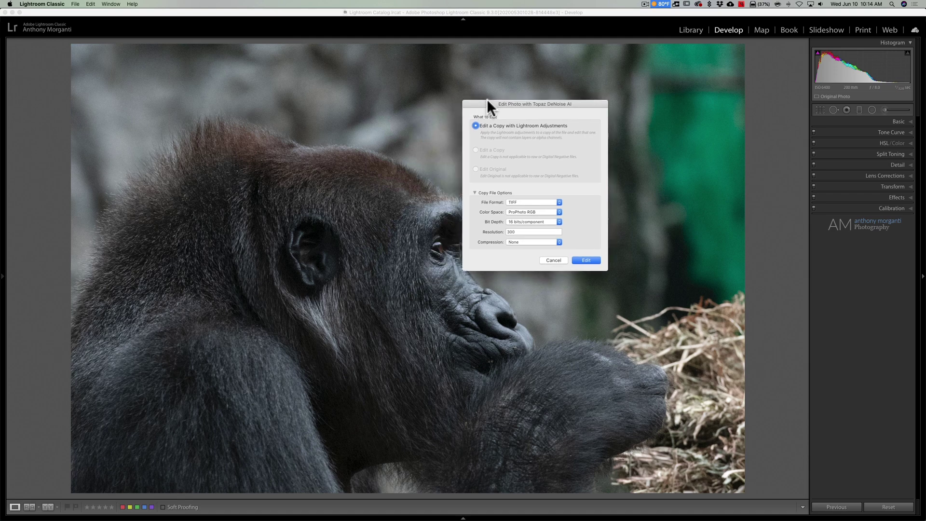
pyautogui.click(366, 115)
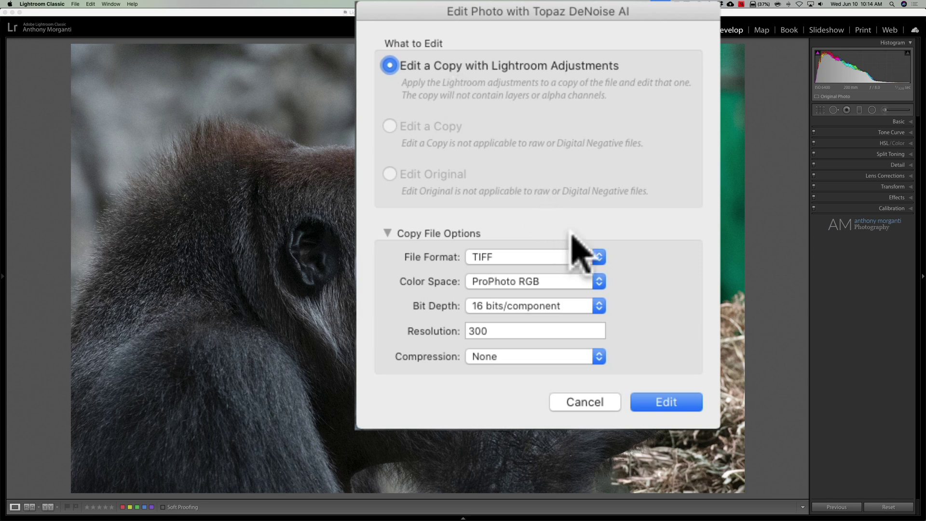
# - Keep TIFF, ProPhoto RGB and 16-bit for the copy, and set resolution to 360
pyautogui.click(601, 257)
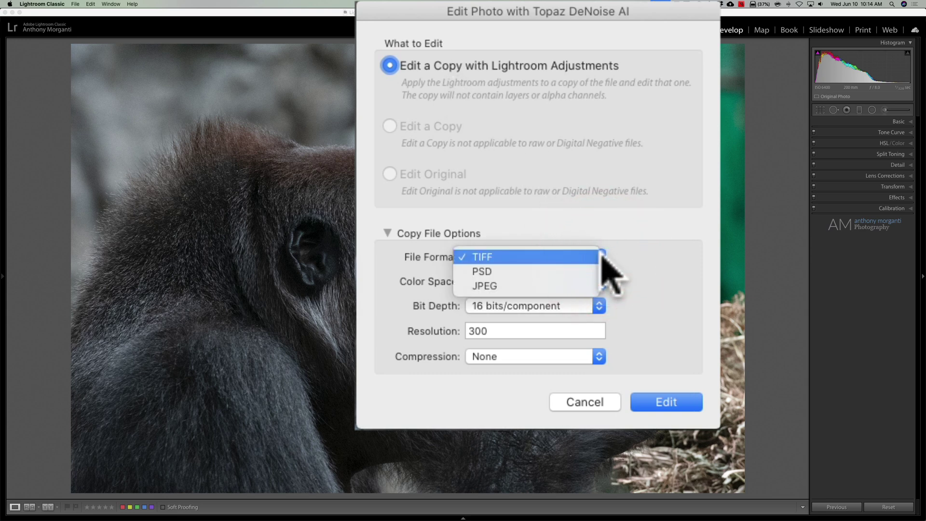
pyautogui.click(634, 225)
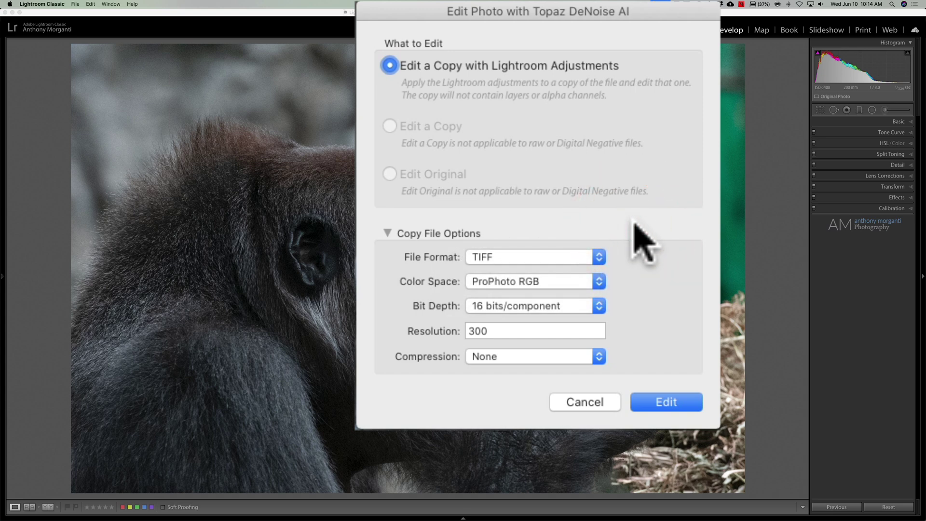
pyautogui.click(600, 257)
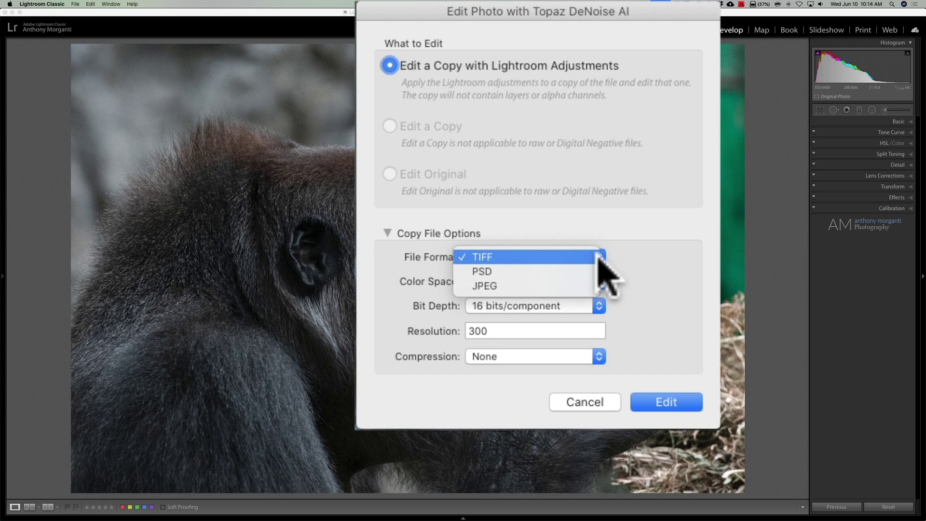
pyautogui.click(617, 226)
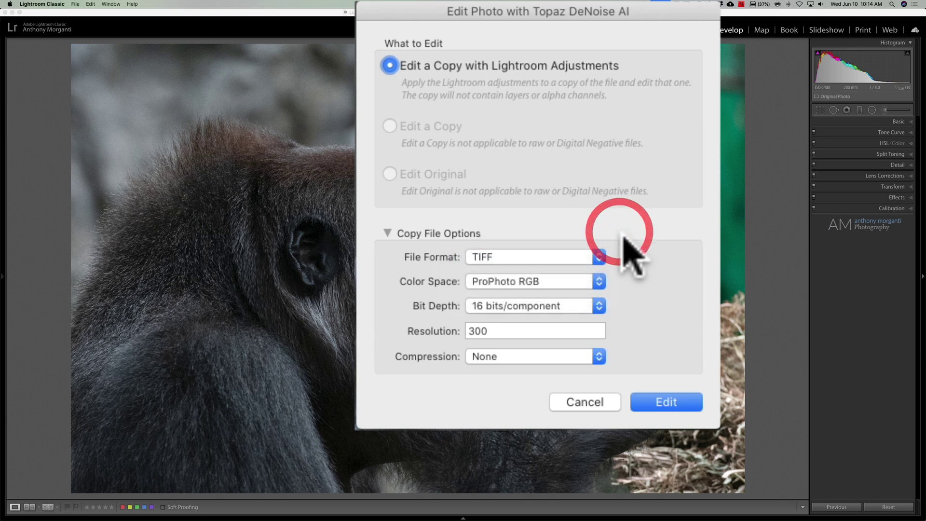
pyautogui.click(597, 280)
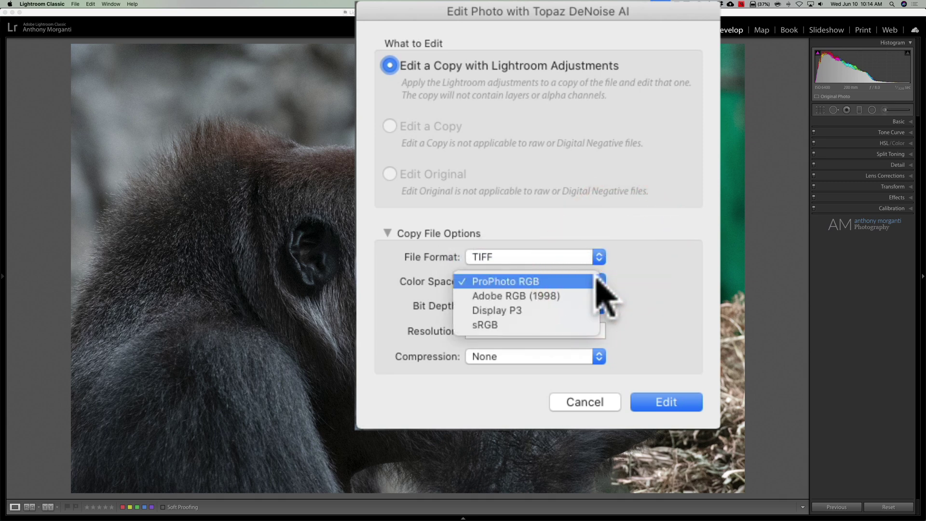
pyautogui.click(628, 274)
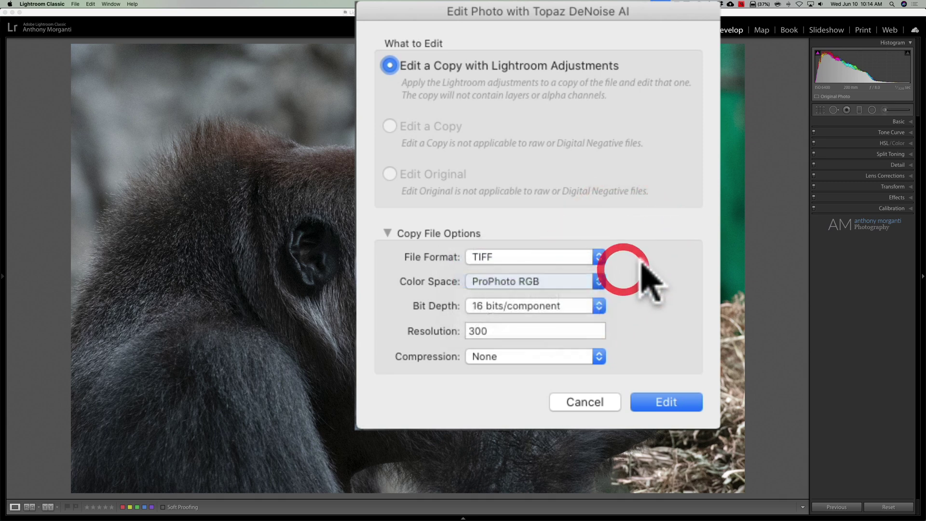
pyautogui.doubleClick(563, 332)
pyautogui.write('36')
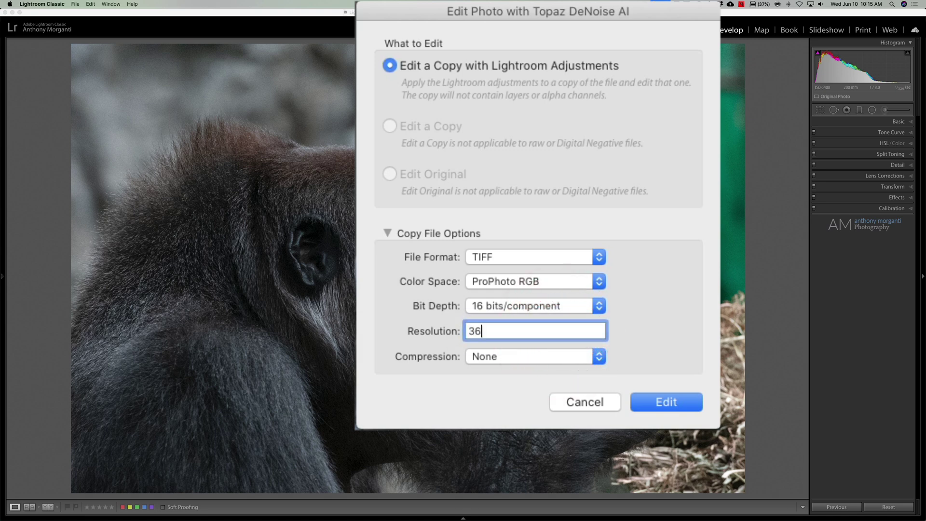
pyautogui.write('0')
pyautogui.click(662, 338)
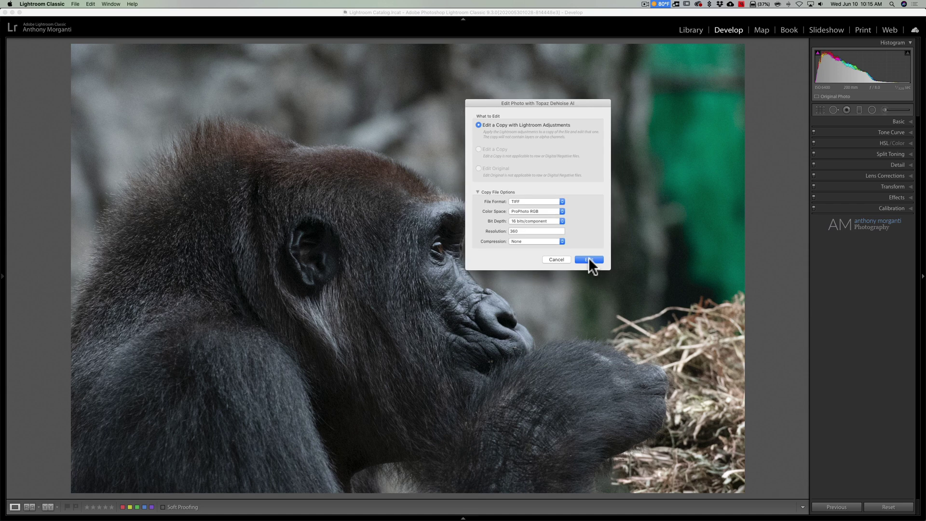
# - Create the TIFF copy, open it in DeNoise AI and decline the update offer
pyautogui.click(590, 260)
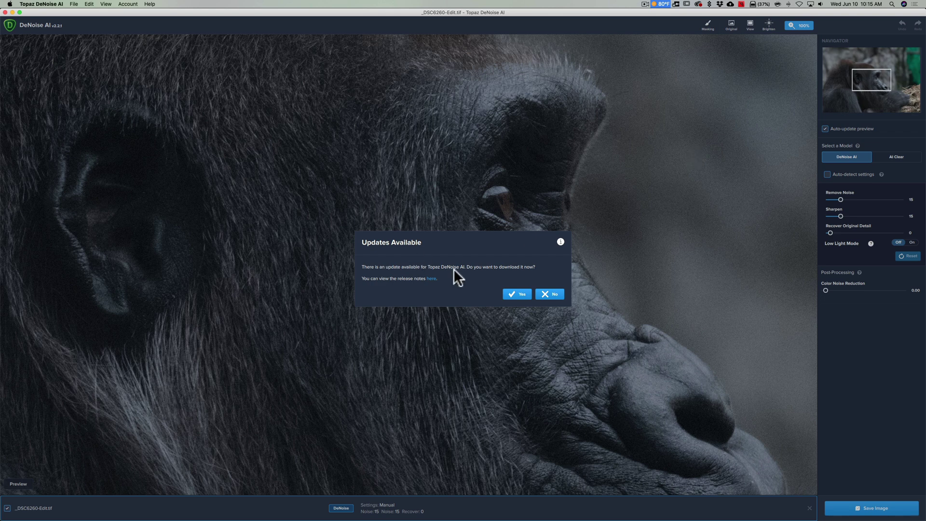
pyautogui.click(554, 295)
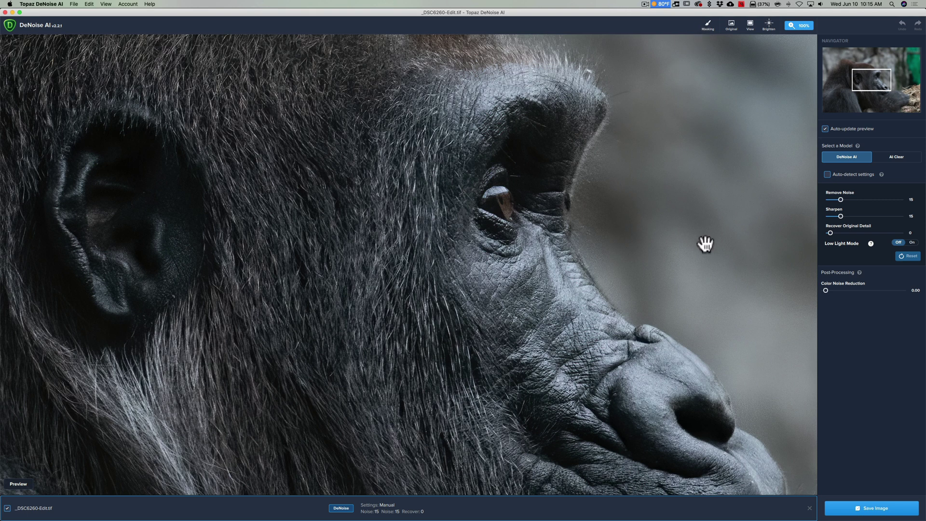
pyautogui.click(732, 28)
pyautogui.click(732, 23)
pyautogui.click(732, 28)
pyautogui.click(731, 22)
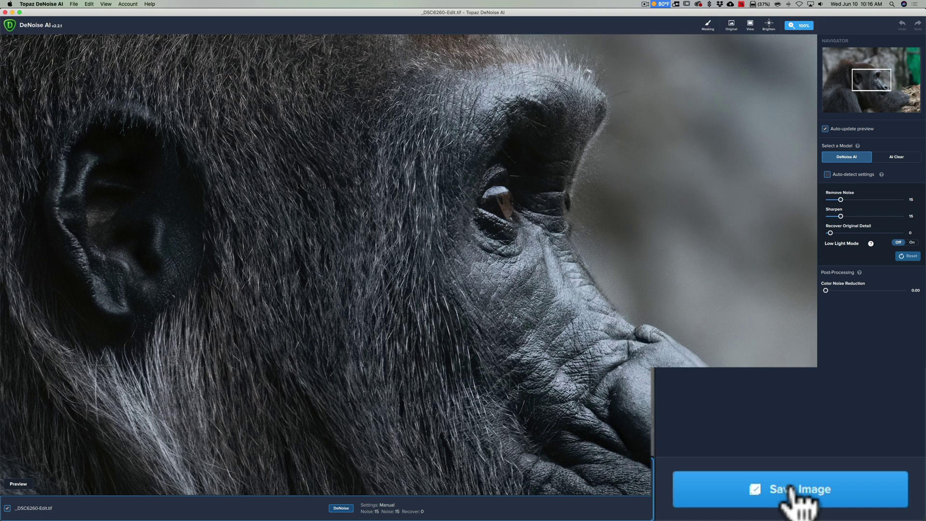
# - Save the denoised image so the TIFF returns to Lightroom's Develop view
pyautogui.click(876, 510)
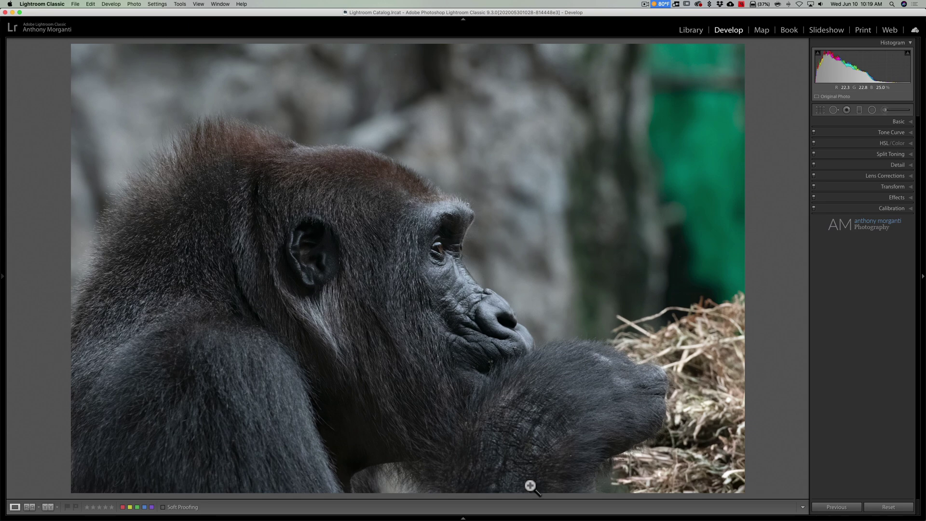
pyautogui.moveTo(467, 516)
pyautogui.click(462, 518)
pyautogui.click(41, 485)
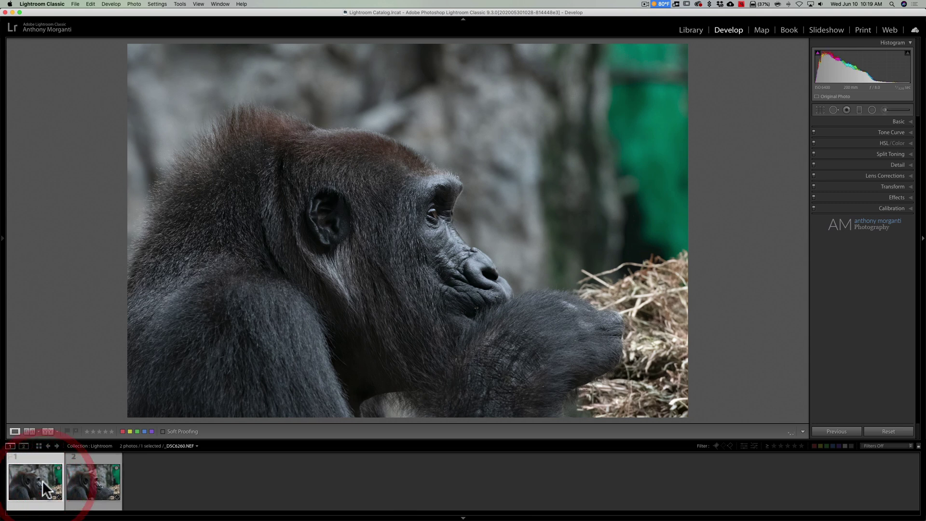
pyautogui.click(83, 486)
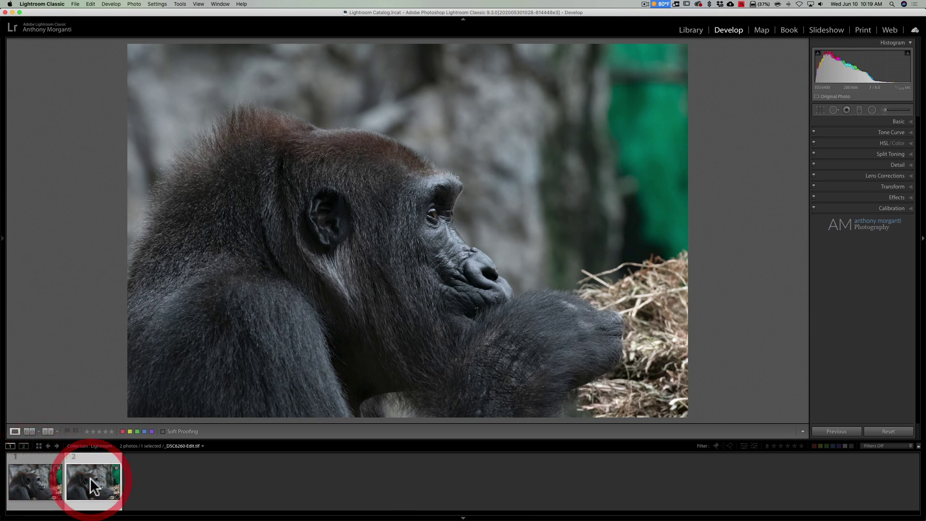
pyautogui.click(56, 485)
pyautogui.click(52, 482)
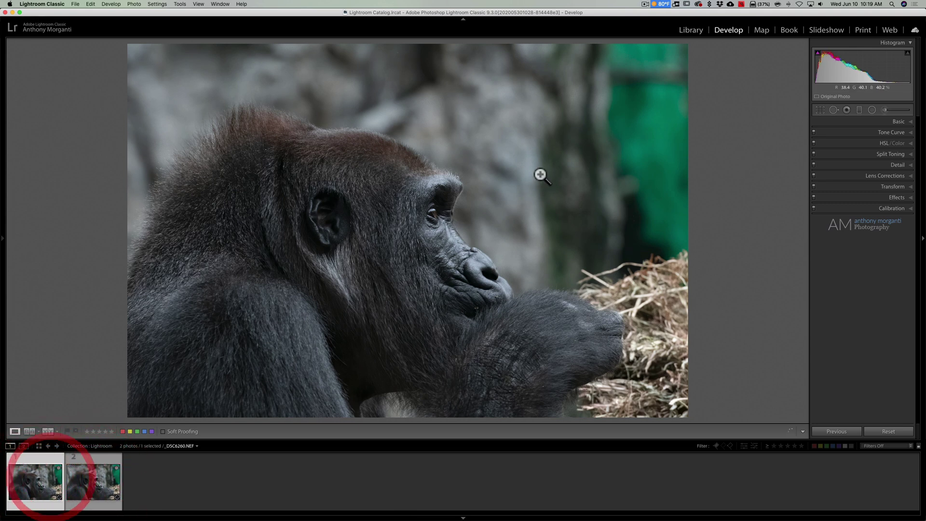
pyautogui.click(456, 216)
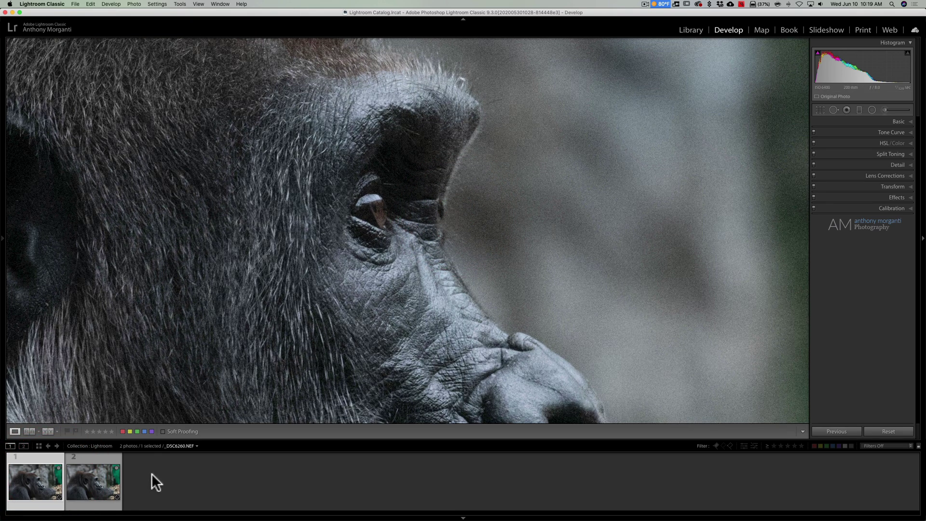
pyautogui.click(101, 484)
pyautogui.click(99, 483)
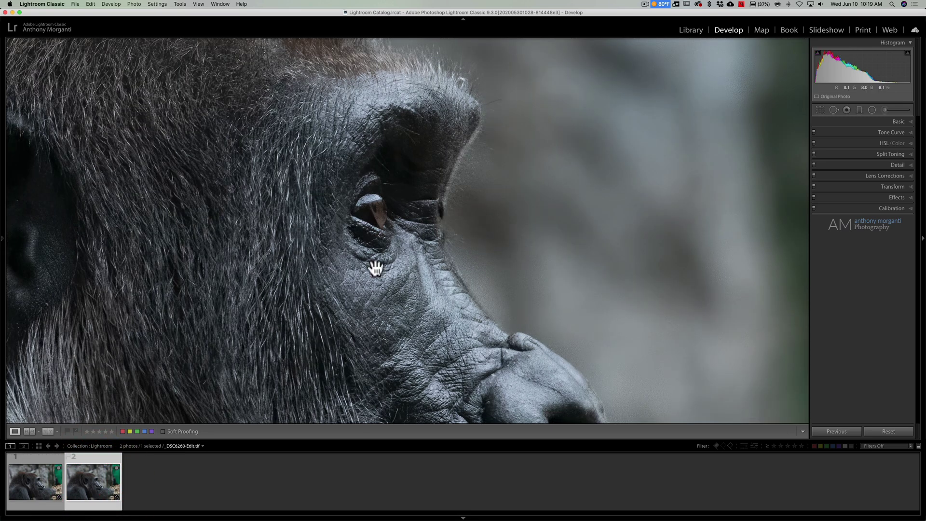
pyautogui.click(39, 484)
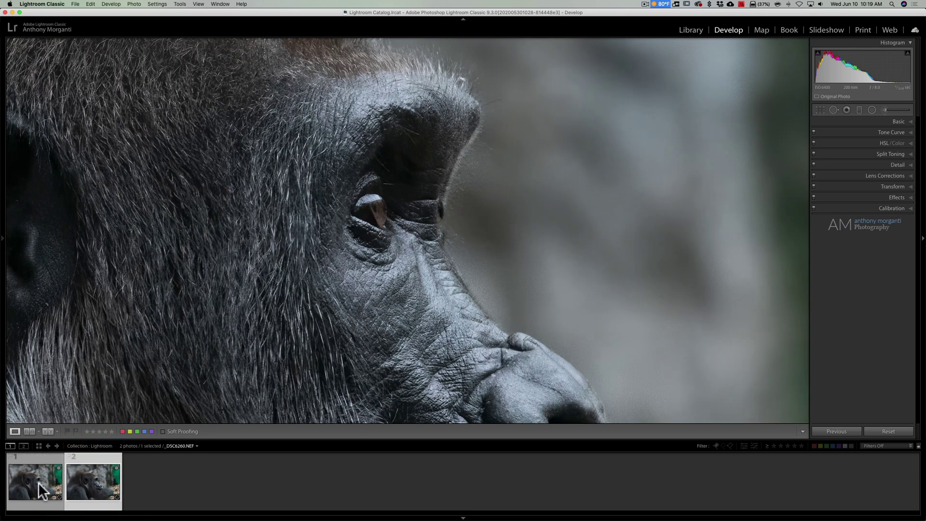
pyautogui.click(99, 485)
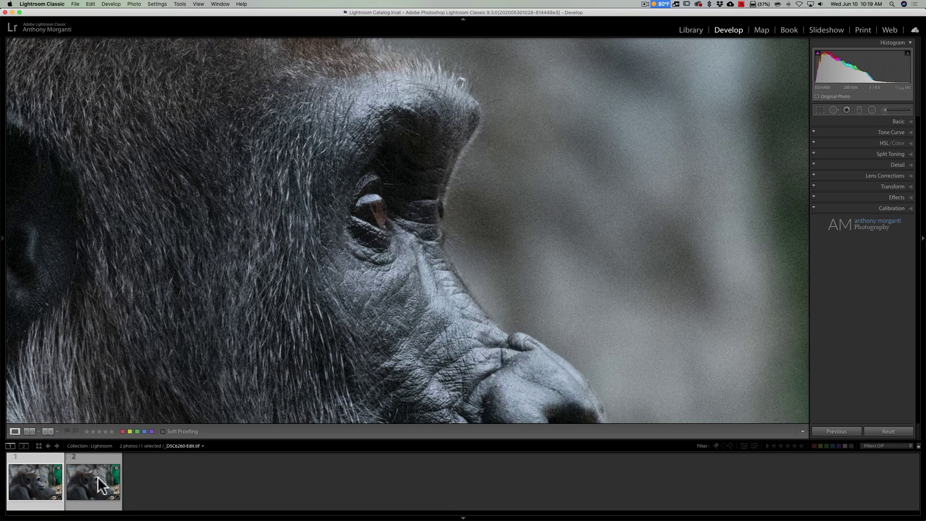
pyautogui.click(99, 485)
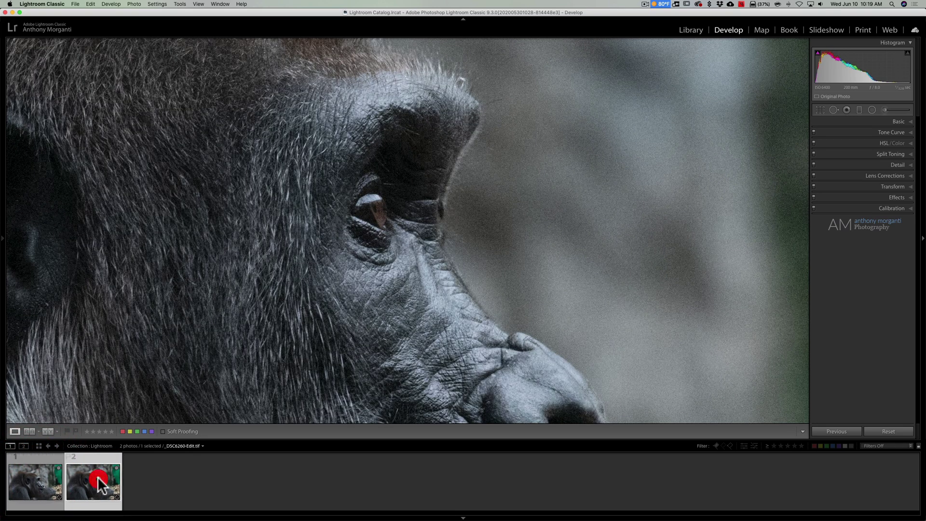
pyautogui.click(45, 483)
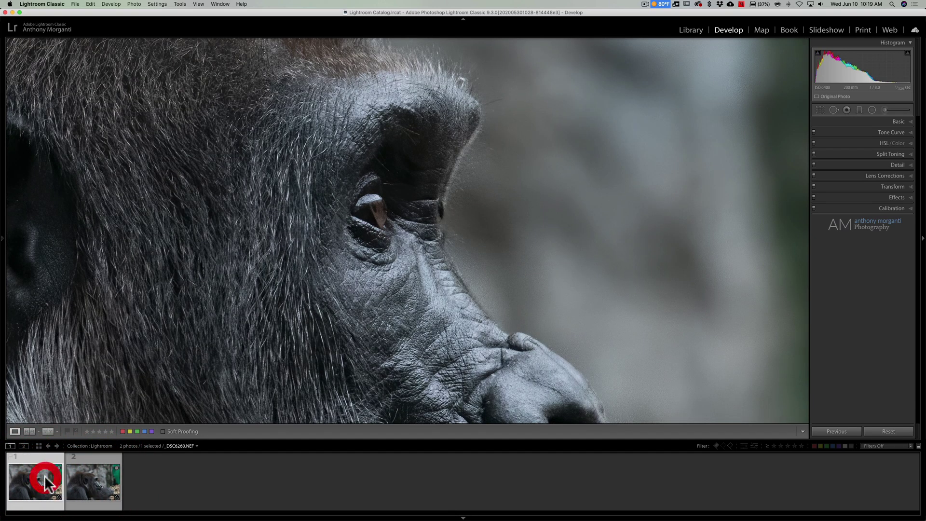
pyautogui.click(95, 483)
pyautogui.click(471, 200)
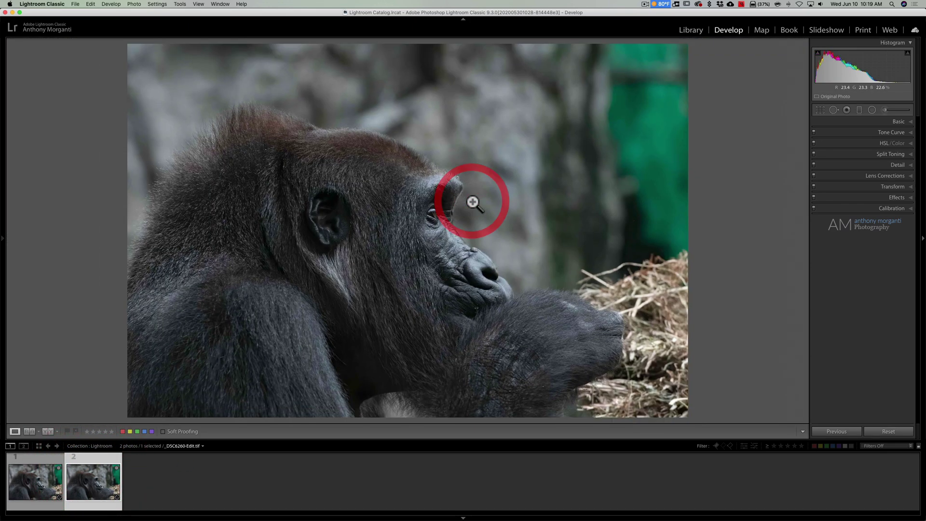
pyautogui.click(462, 516)
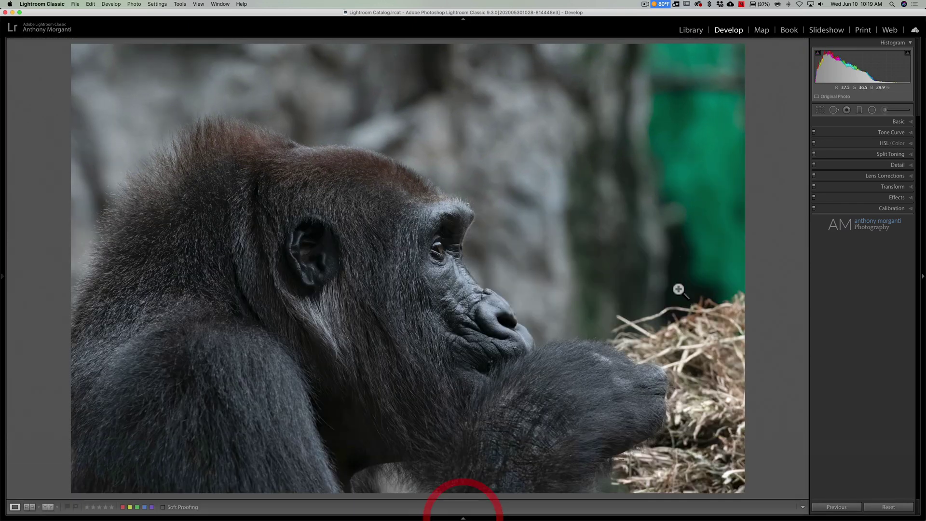
# - Crop tighter around the gorilla's head and hand, trimming the top and sides
pyautogui.click(821, 110)
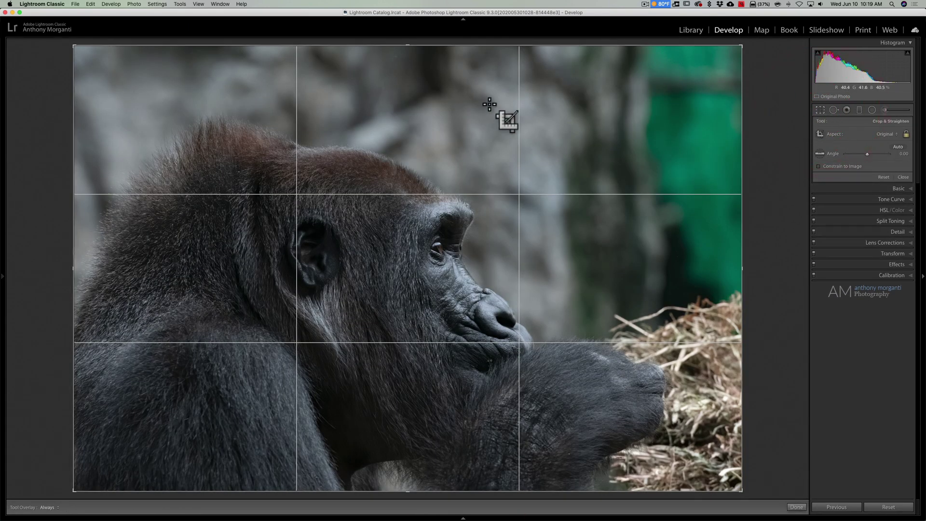
pyautogui.moveTo(408, 45); pyautogui.dragTo(407, 83)
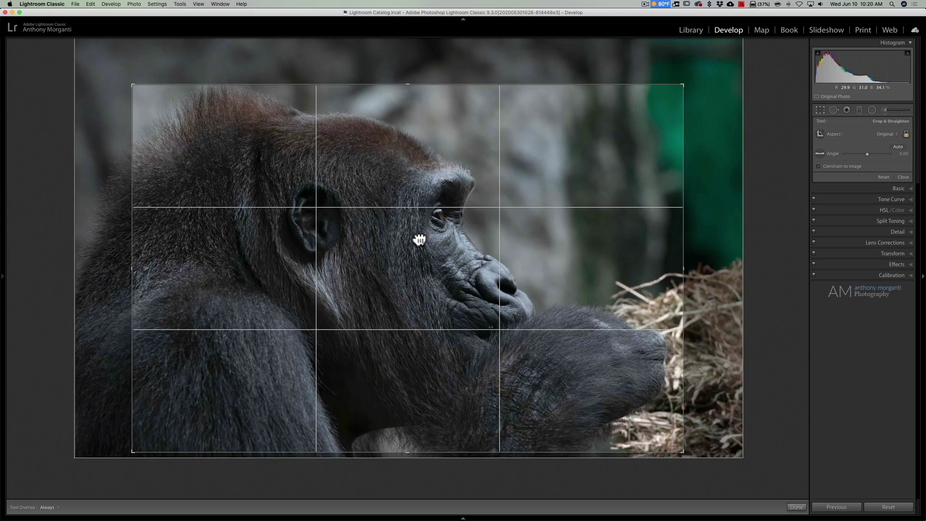
pyautogui.moveTo(419, 240); pyautogui.dragTo(416, 233)
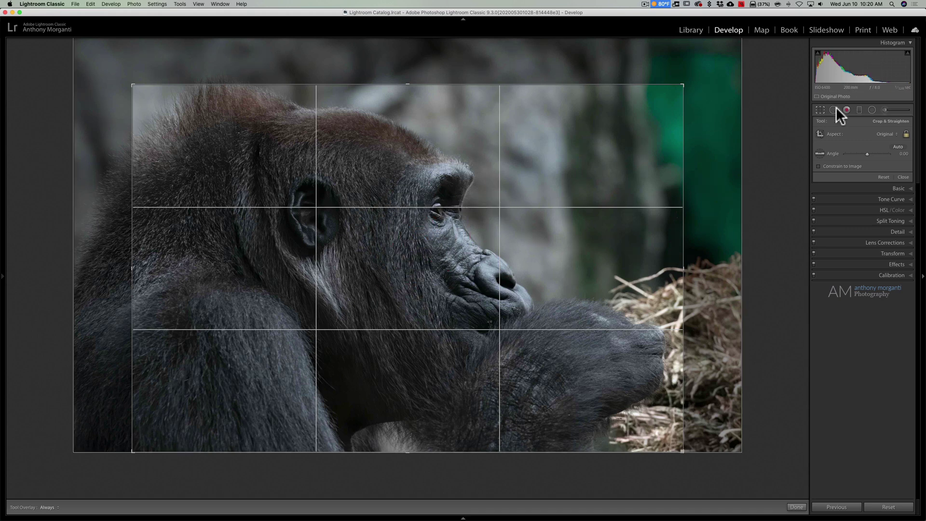
pyautogui.click(821, 110)
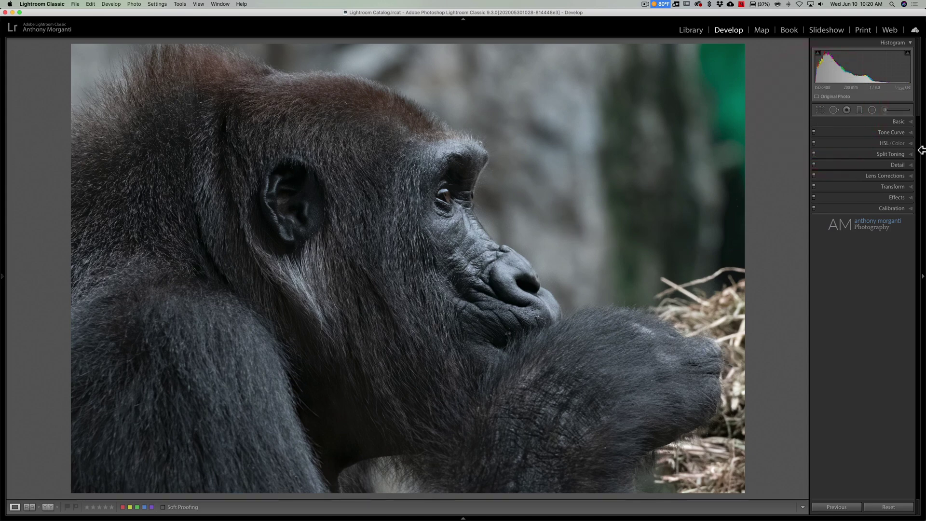
# - Set Highlights -35, Shadows +35, Whites +32 and Blacks -21 in the Basic panel
pyautogui.click(899, 122)
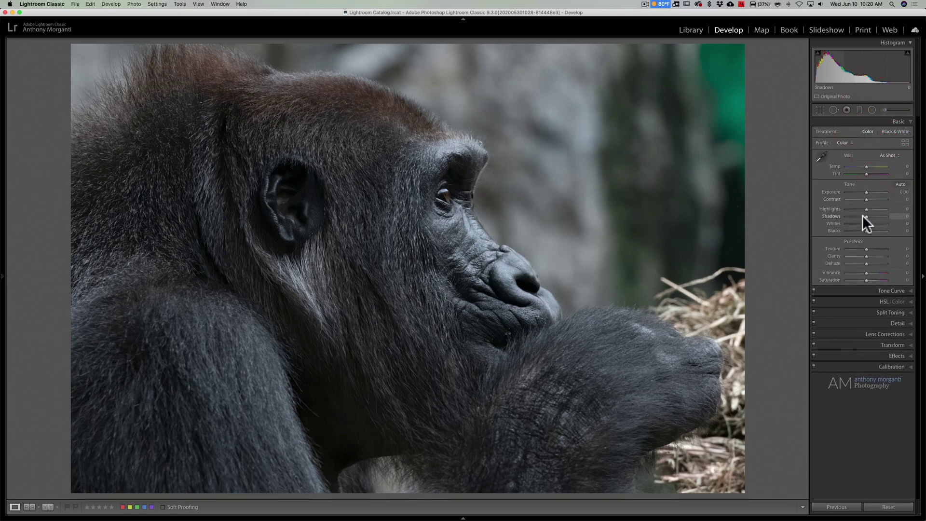
pyautogui.click(864, 208)
pyautogui.moveTo(863, 209); pyautogui.dragTo(873, 215)
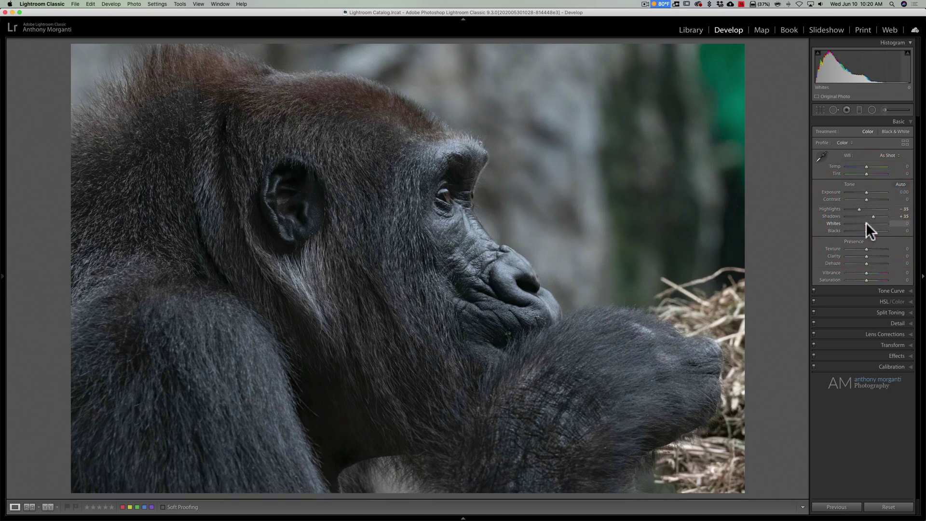
pyautogui.moveTo(868, 223); pyautogui.dragTo(873, 222)
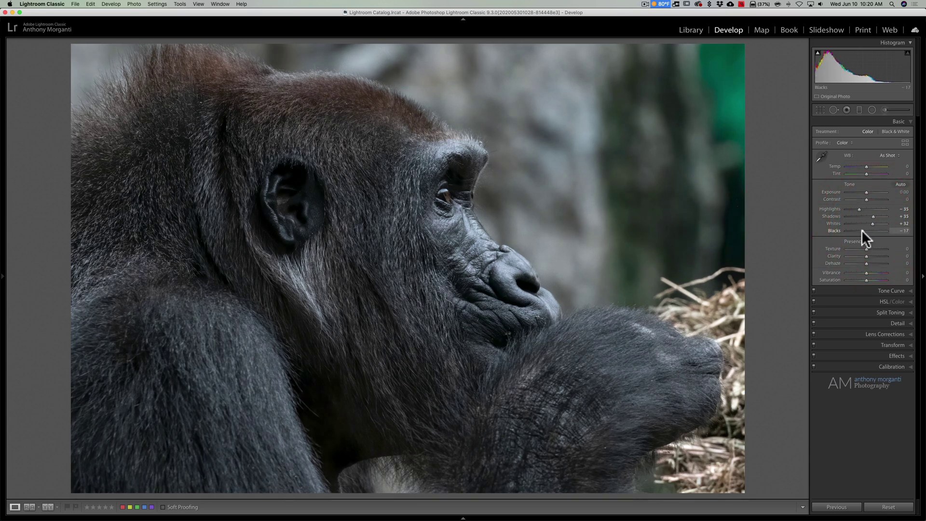
pyautogui.click(862, 231)
# - Settle presence at Texture +1, Clarity +3 and Saturation +8
pyautogui.moveTo(866, 255); pyautogui.dragTo(870, 256)
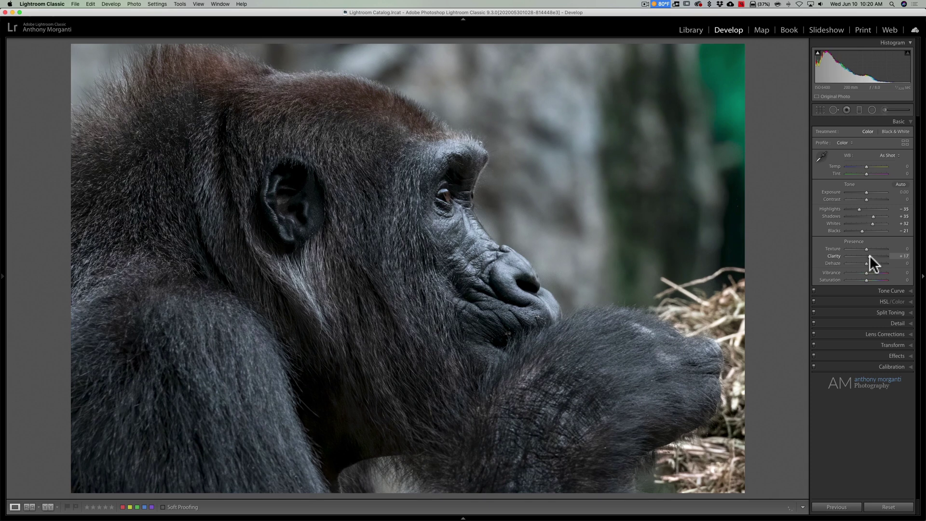
pyautogui.click(868, 248)
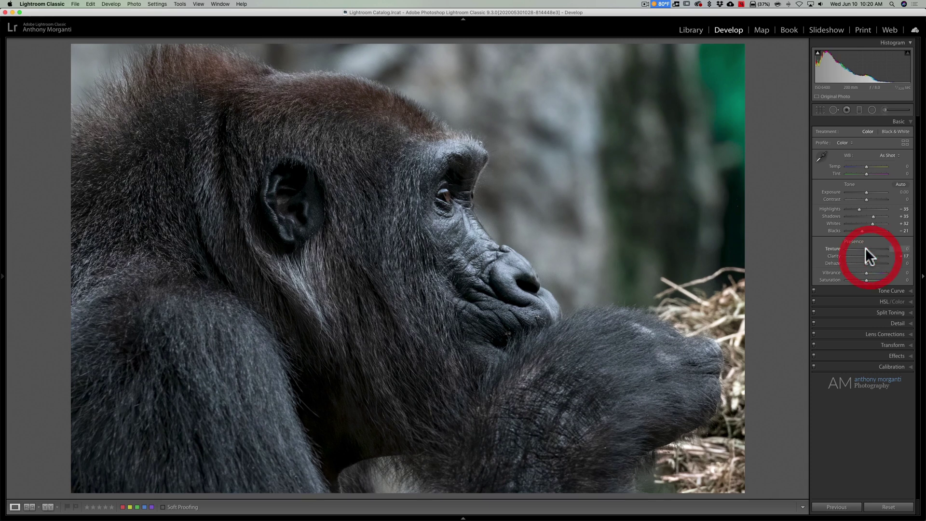
pyautogui.click(868, 280)
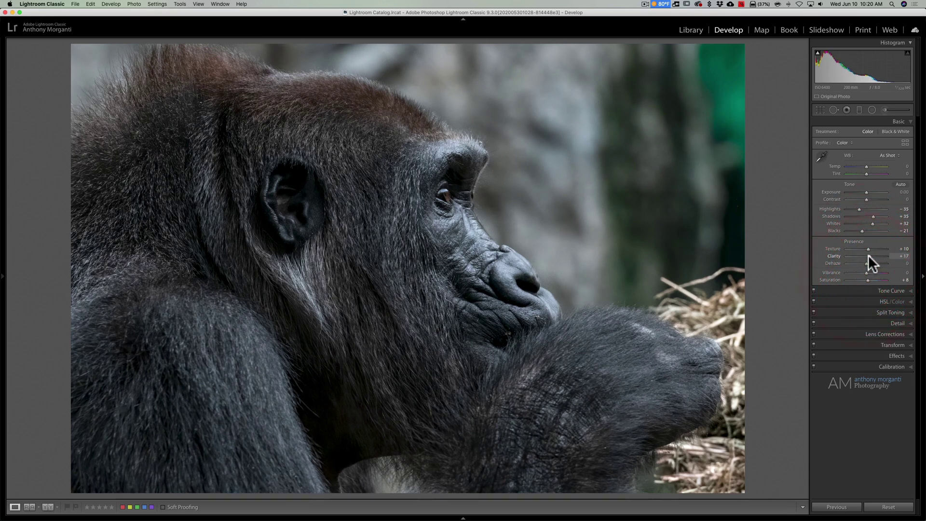
pyautogui.click(869, 254)
pyautogui.click(868, 249)
pyautogui.click(867, 255)
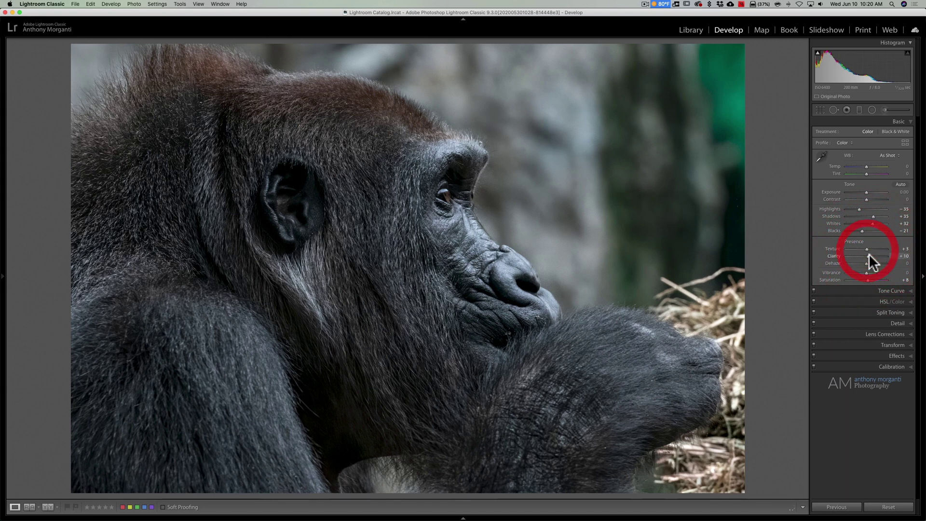
pyautogui.click(867, 254)
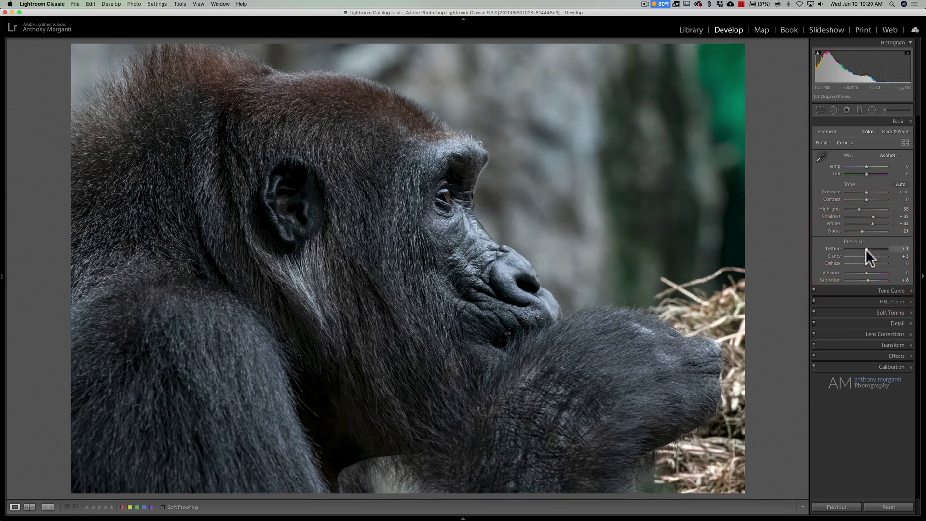
pyautogui.click(866, 249)
# - Set sharpening Amount to 24, then try a -18 post-crop vignette and reset it to 0
pyautogui.click(896, 323)
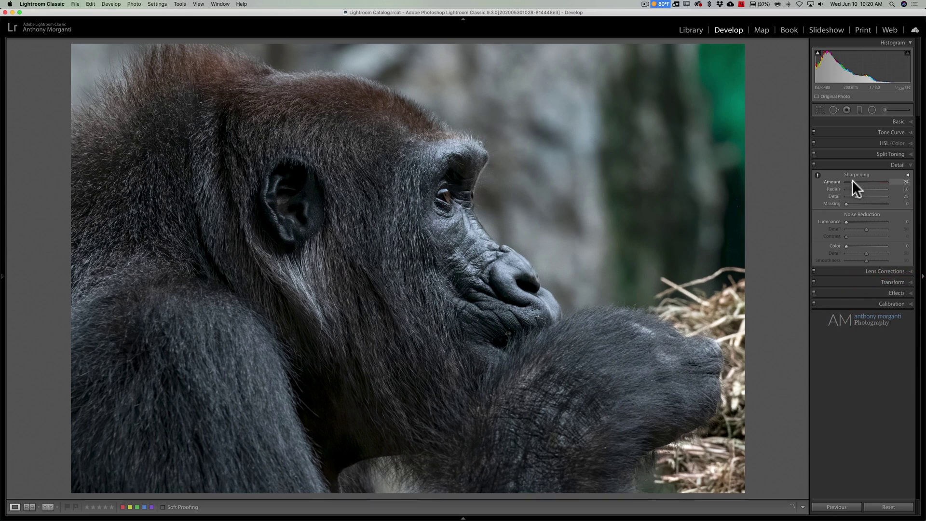
pyautogui.click(853, 181)
pyautogui.click(893, 165)
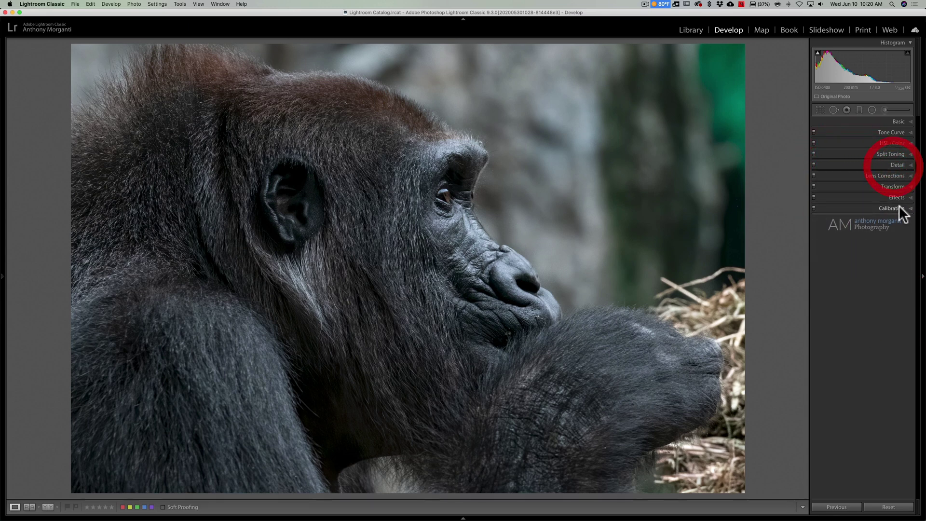
pyautogui.click(899, 195)
pyautogui.click(862, 221)
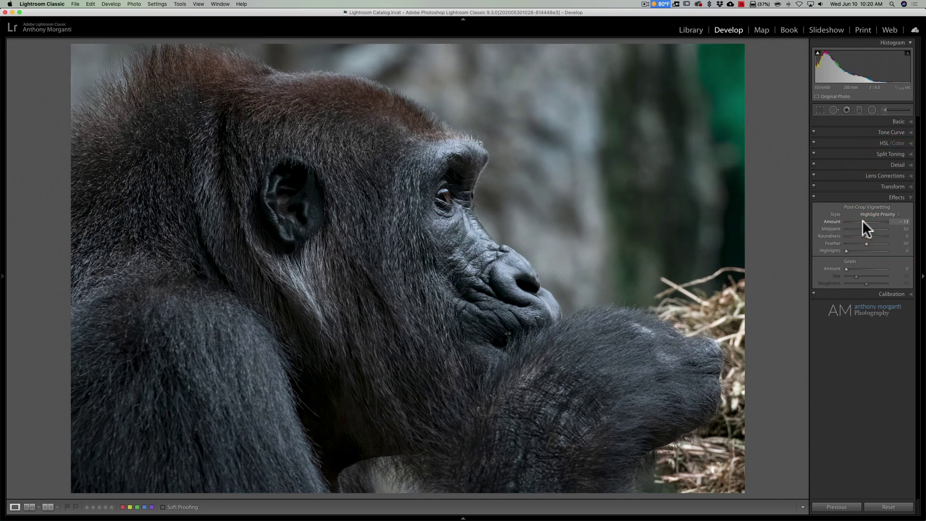
pyautogui.doubleClick(862, 221)
pyautogui.click(901, 198)
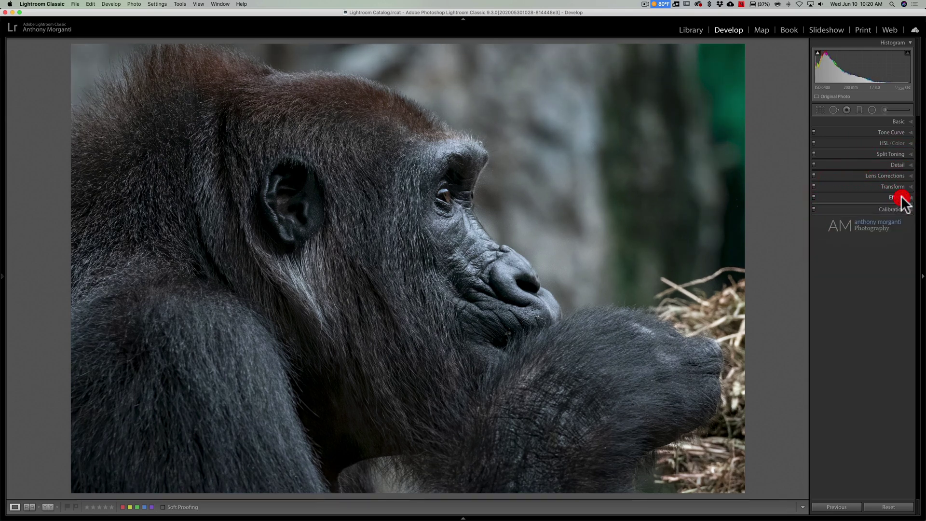